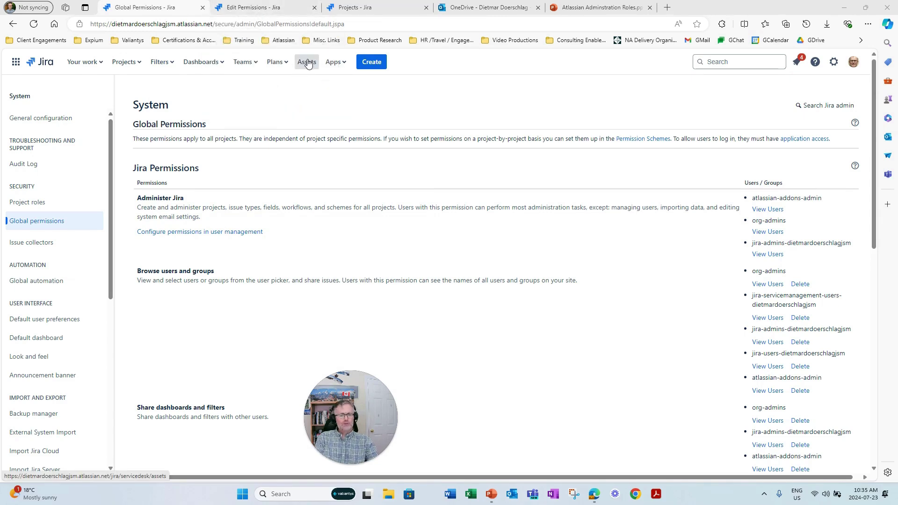
- Examine who the Administer Projects permission can be granted to in the ITSAMPLE permission scheme, and leave the grants as they are
click(254, 10)
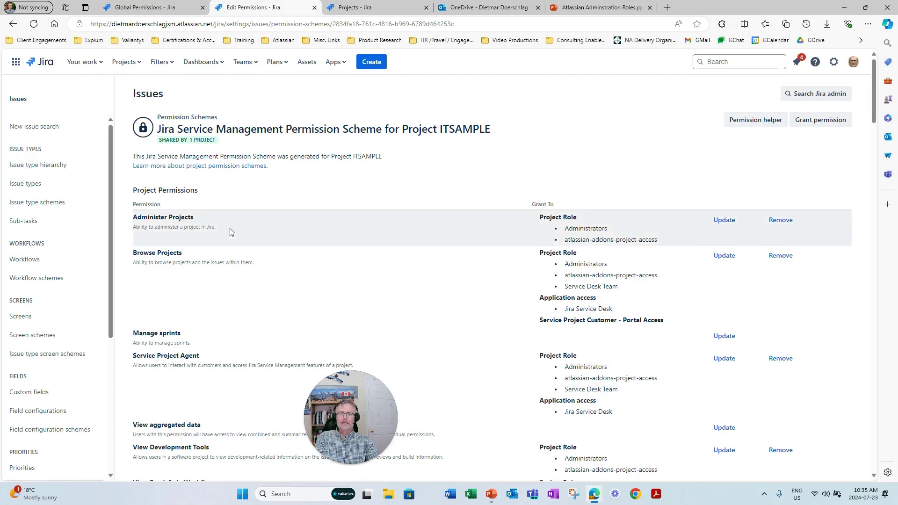
click(723, 220)
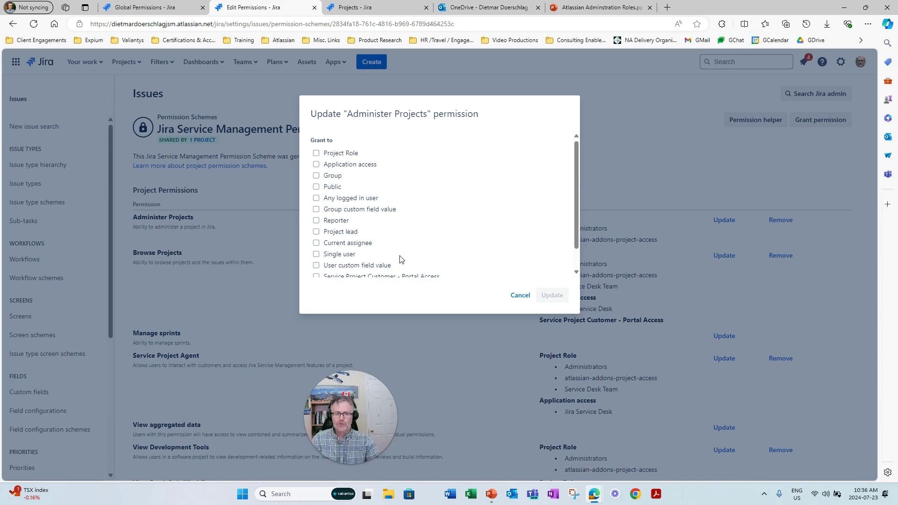
click(519, 296)
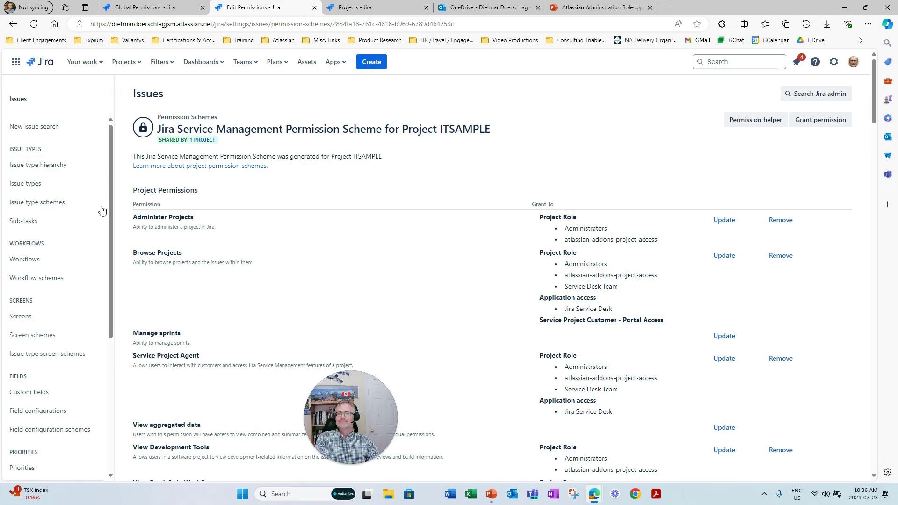
- Open the ITSM sample space service project from the list of all projects
key(ctrl+Tab)
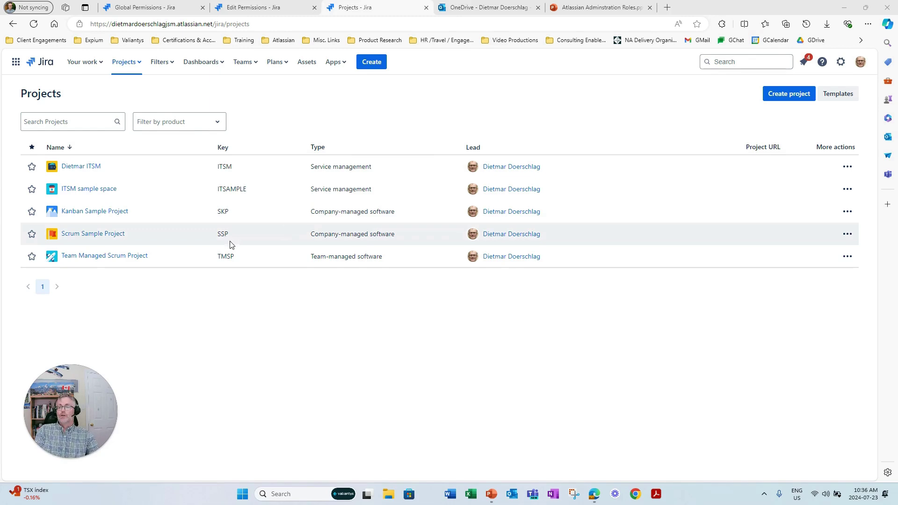
click(138, 69)
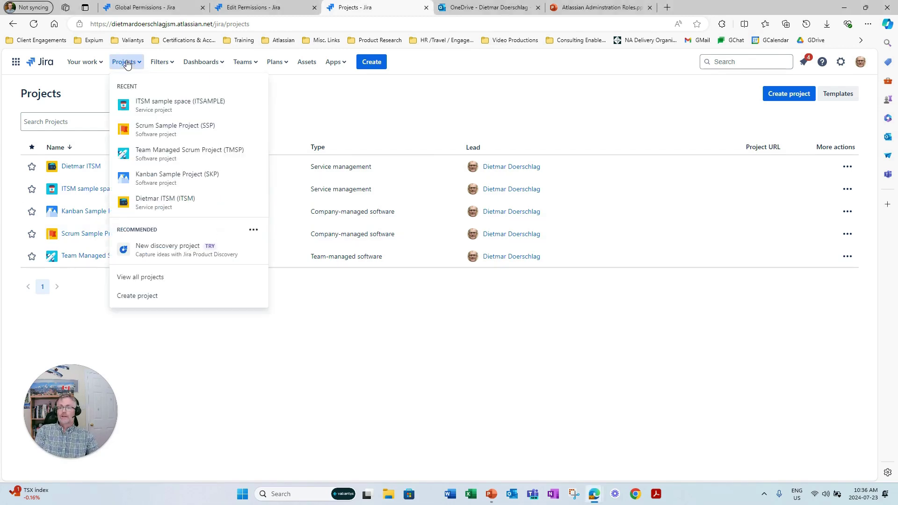
click(24, 311)
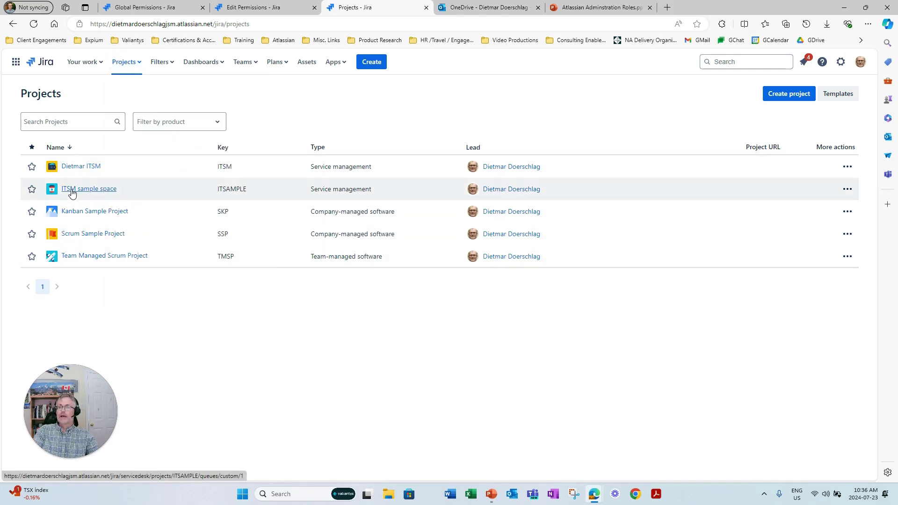
click(70, 193)
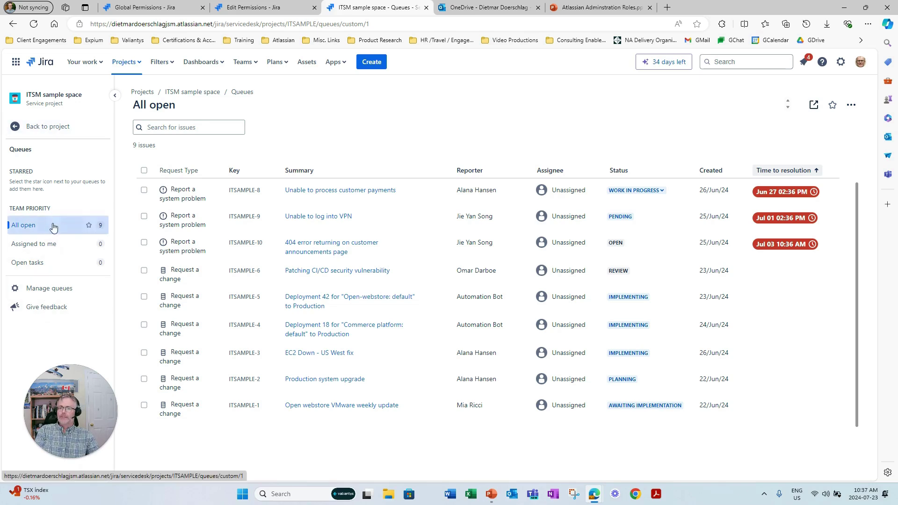
- Leave the project's queues and open the Details page of its project settings
click(52, 132)
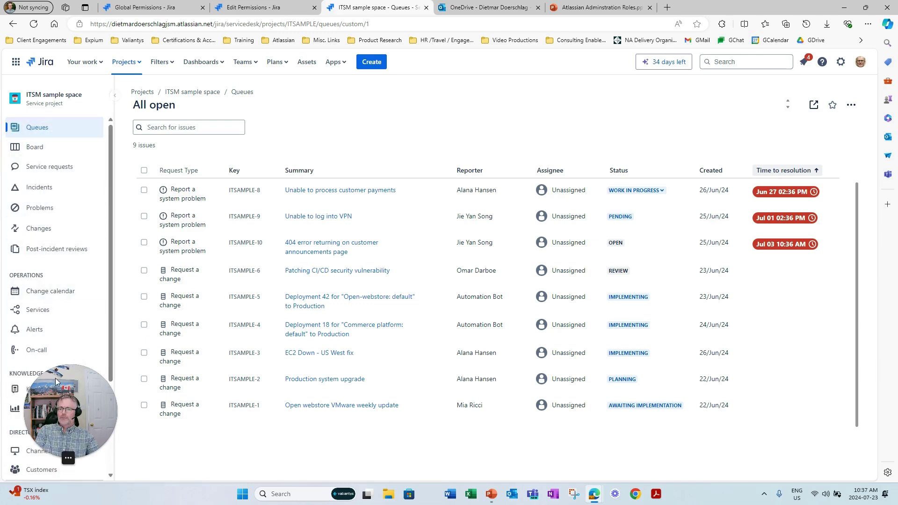
drag(70, 394, 236, 404)
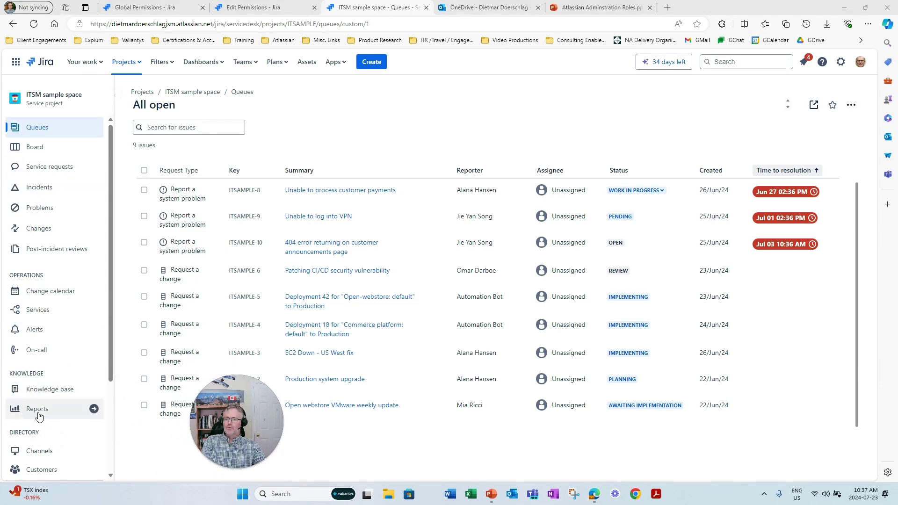
scroll(33, 416, down, 3)
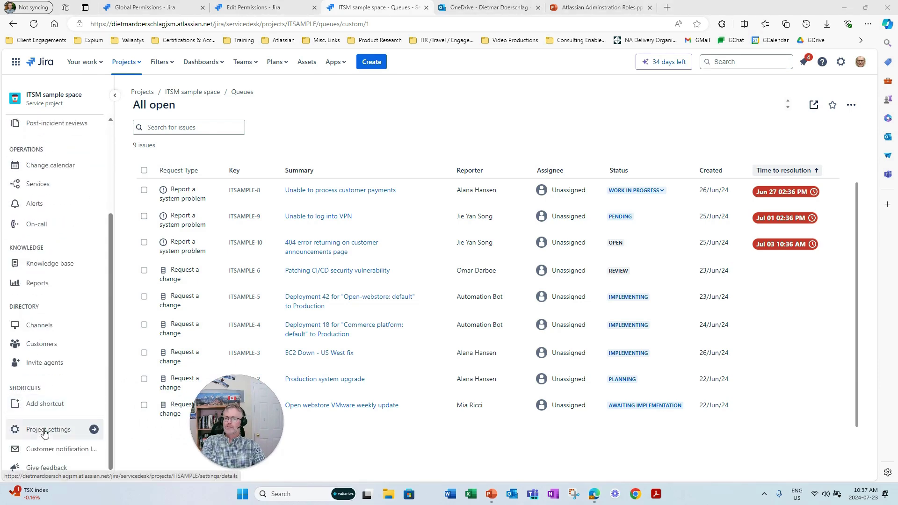
click(43, 429)
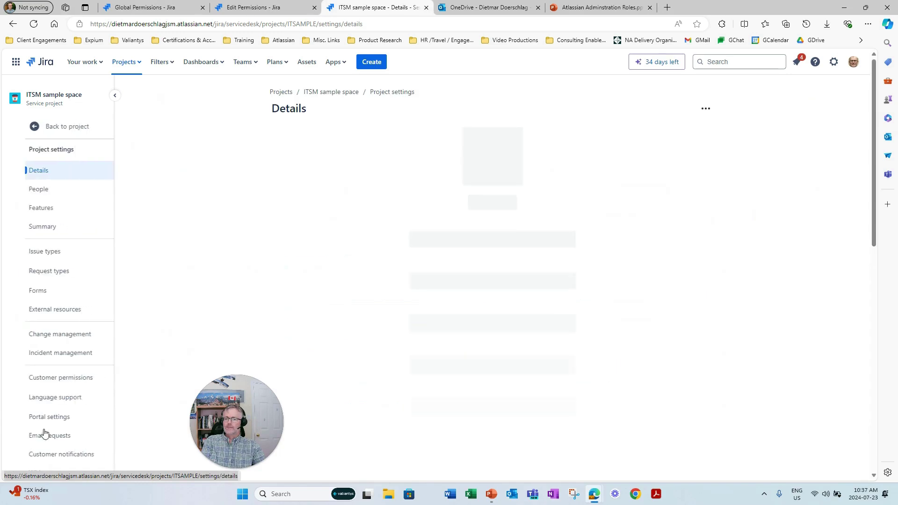
click(21, 174)
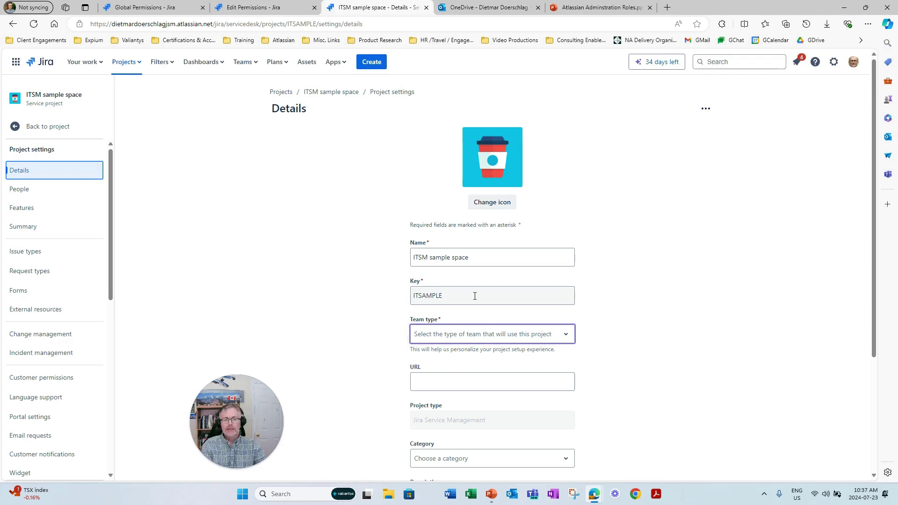
- Review the team type and category options and remaining fields in the project details, plus the role filter choices for the project's people
click(548, 335)
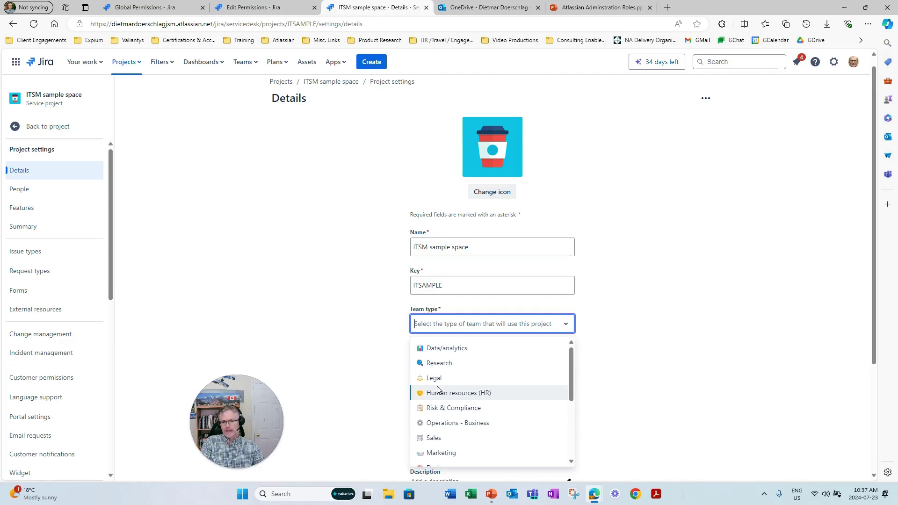
click(375, 350)
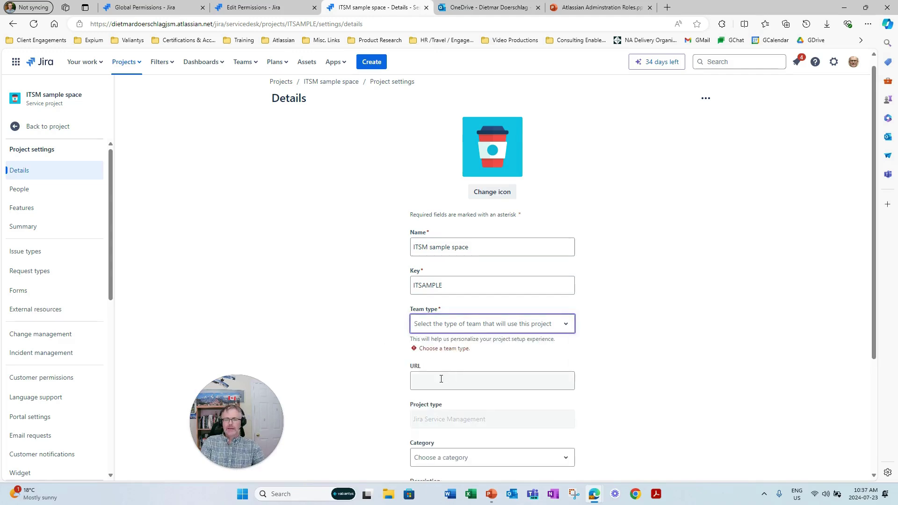
scroll(441, 379, down, 2)
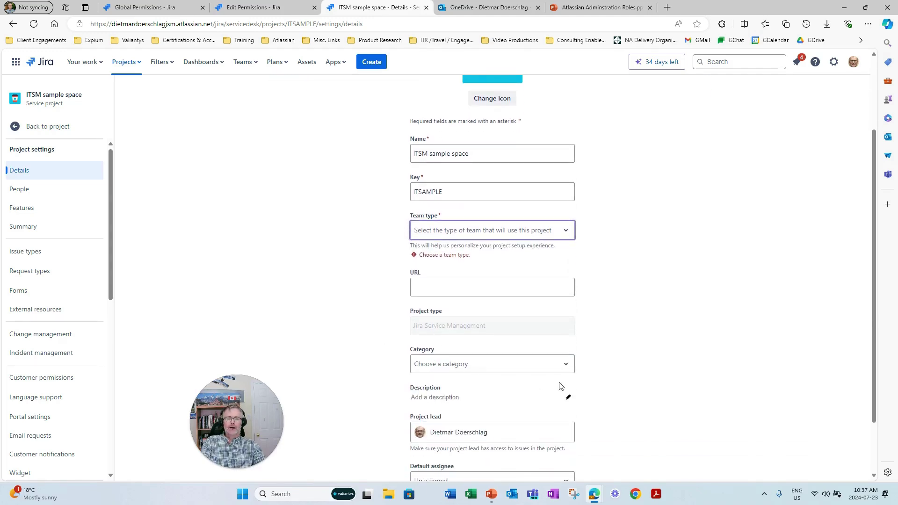
click(568, 366)
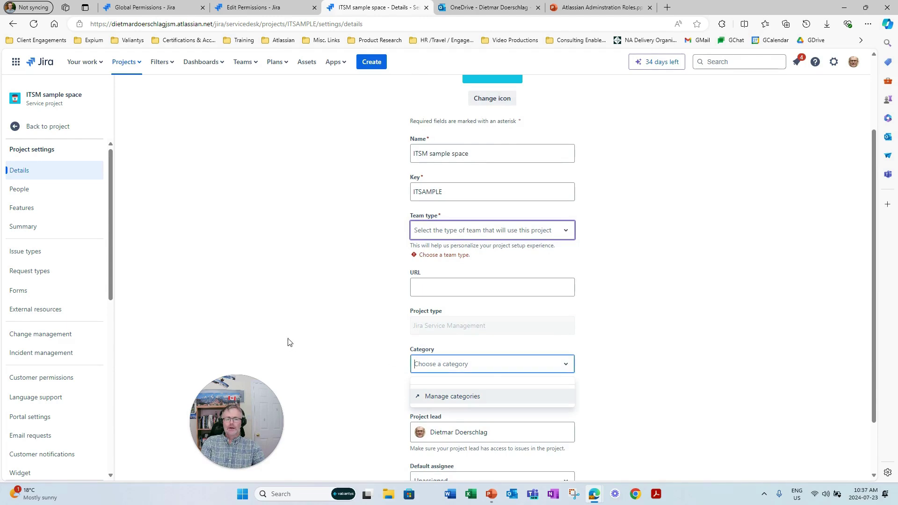
click(311, 305)
scroll(359, 327, down, 2)
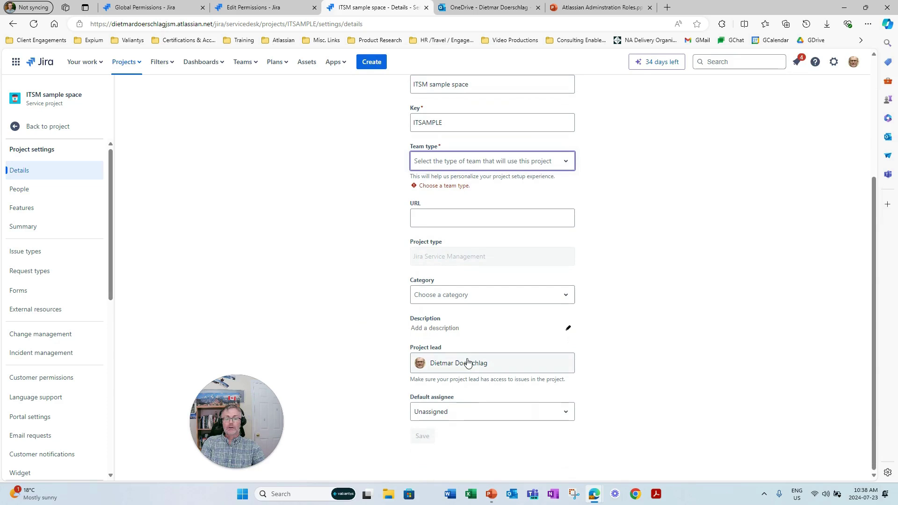
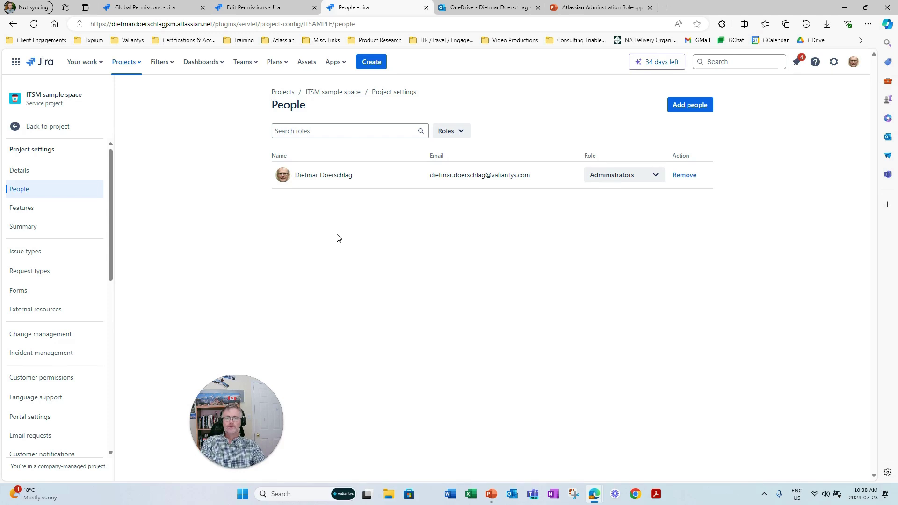
click(464, 133)
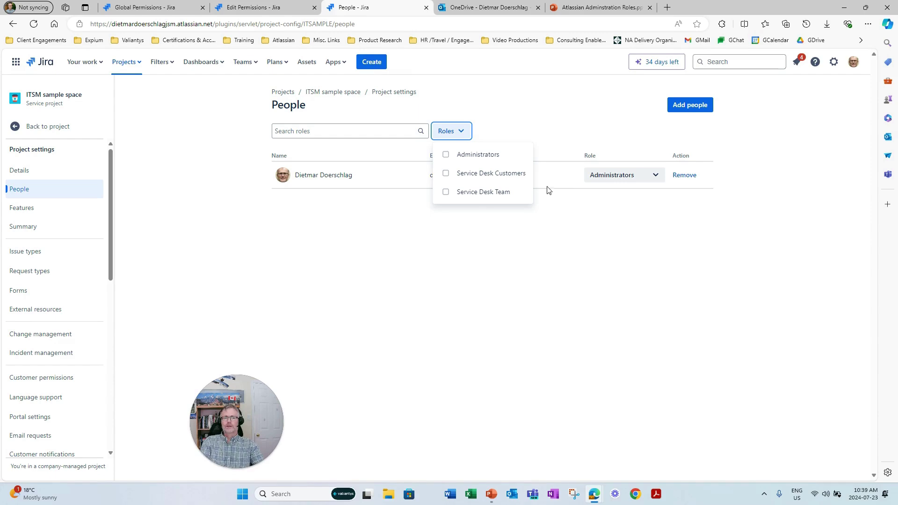
- Examine the project's Features settings, from the Board and Calendar views through the work categories to Post-incident reviews
click(22, 212)
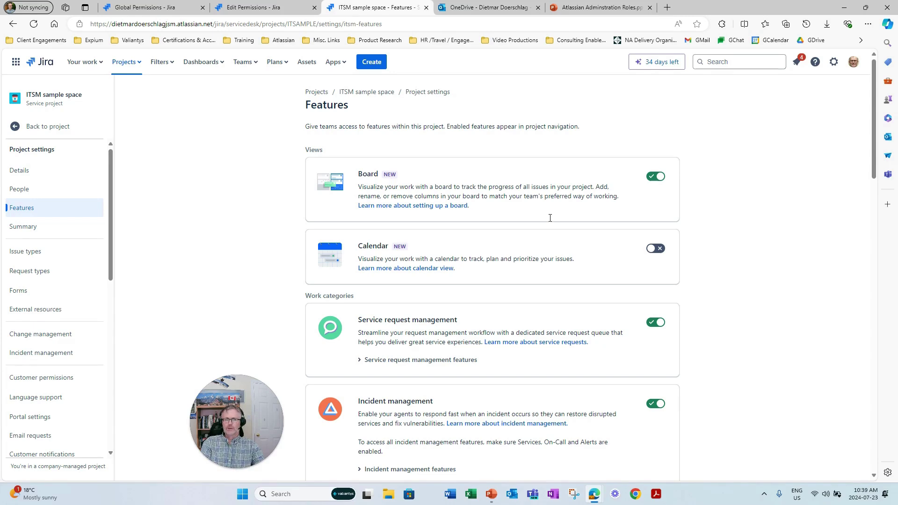
click(656, 177)
click(654, 178)
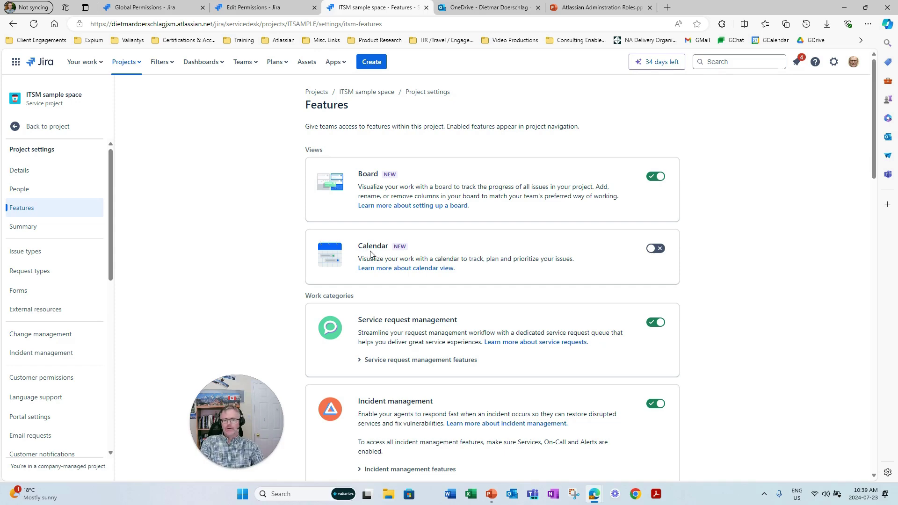
scroll(413, 330, down, 1)
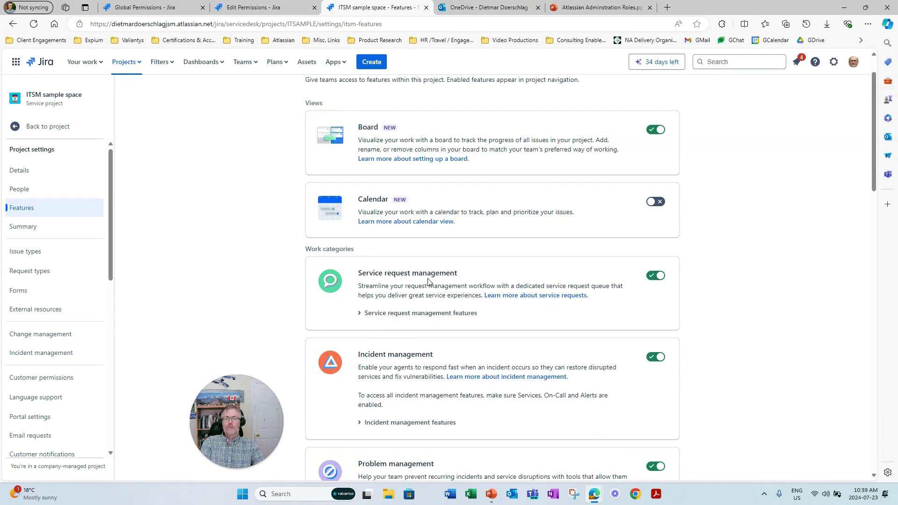
scroll(393, 366, down, 5)
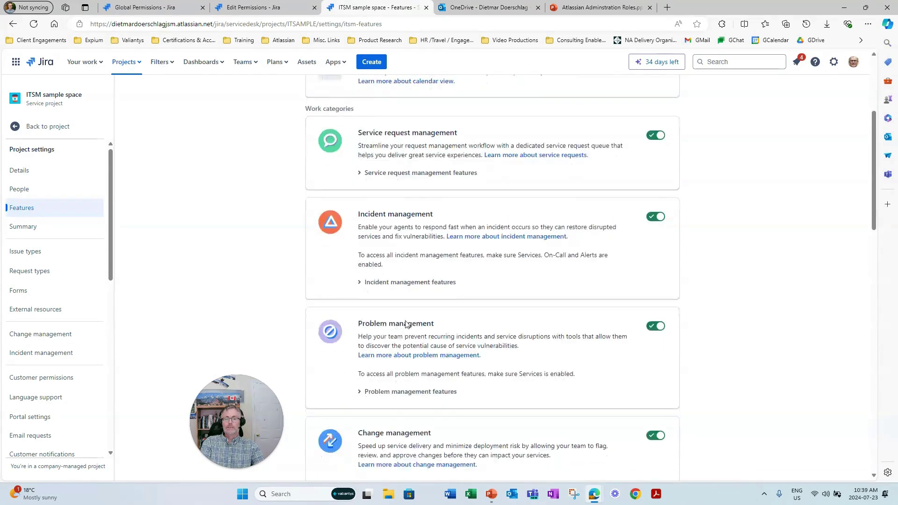
scroll(445, 320, down, 1)
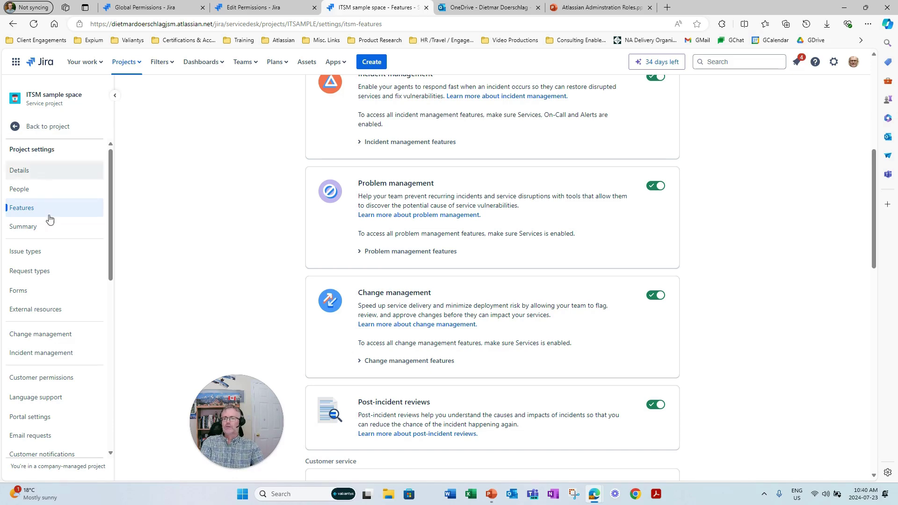
- Review the project's Summary, Issue types and Request types pages, and return to the main project settings
click(29, 228)
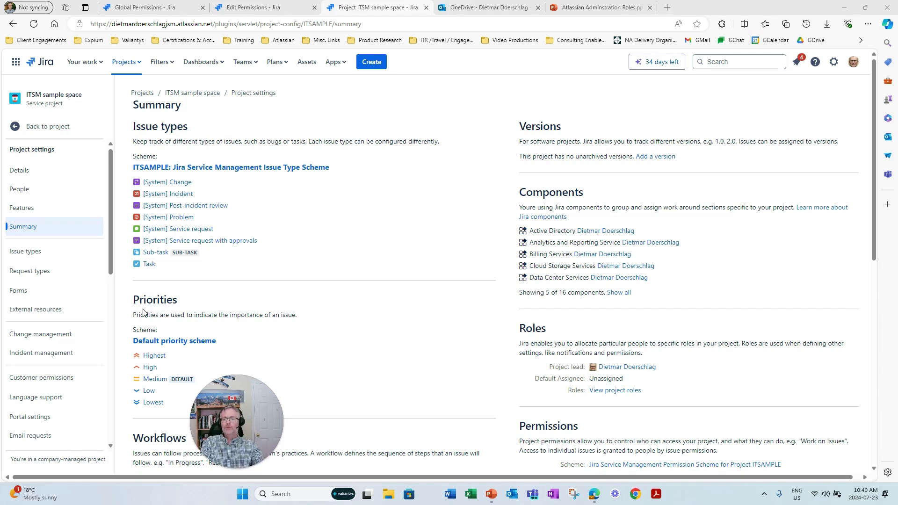
click(25, 253)
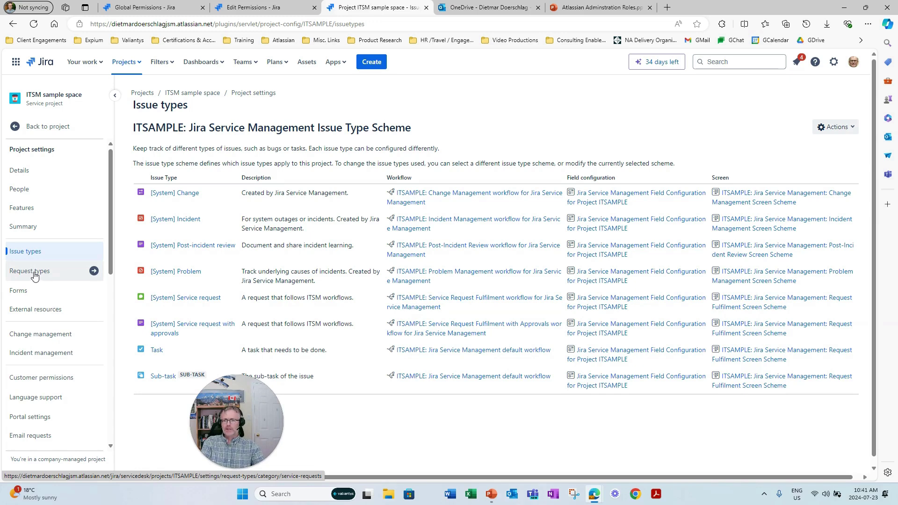
click(35, 275)
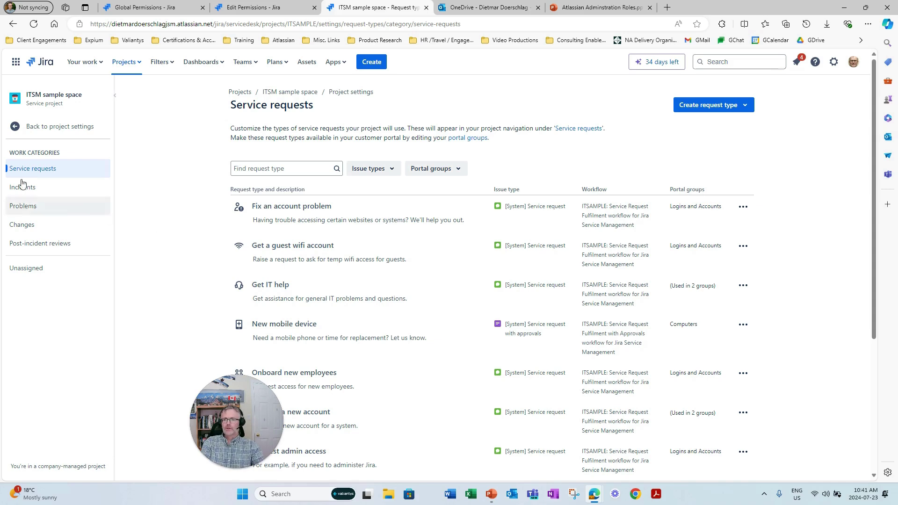
click(51, 130)
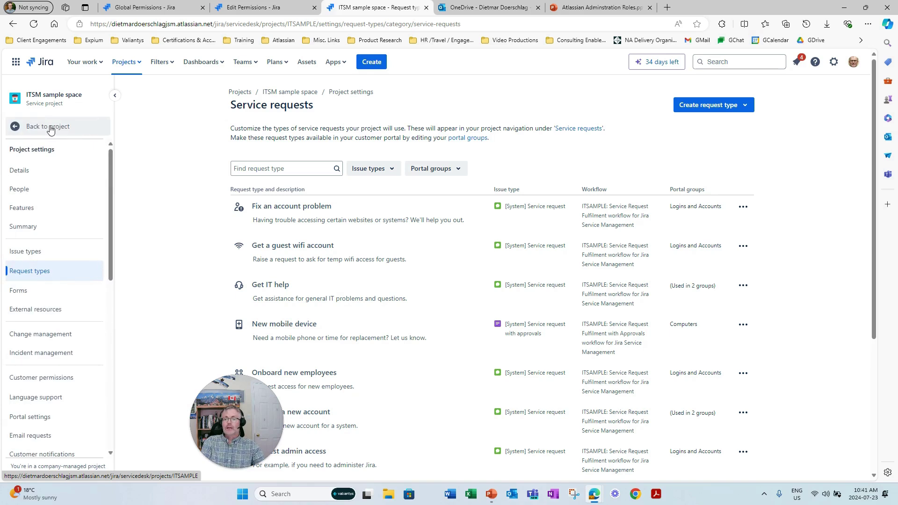
- Review the project's Forms, its portal configuration down to the announcement options, and the Email requests settings
click(17, 293)
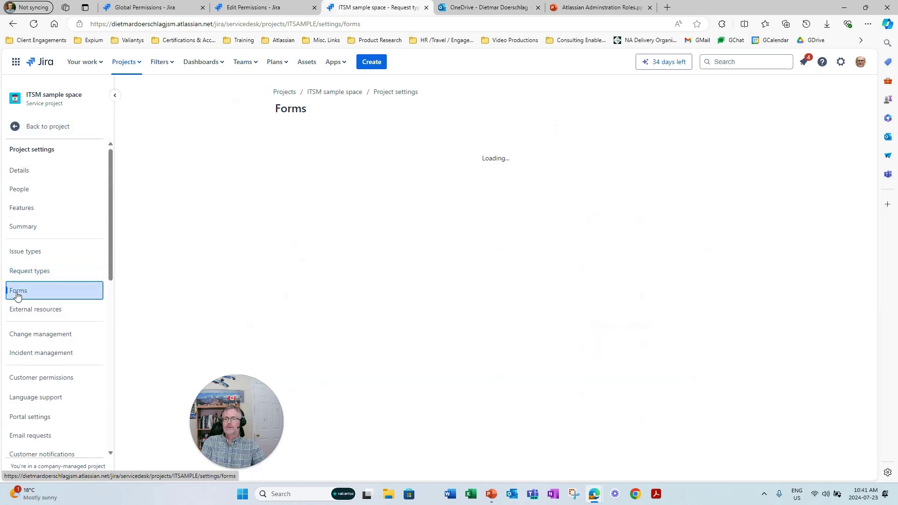
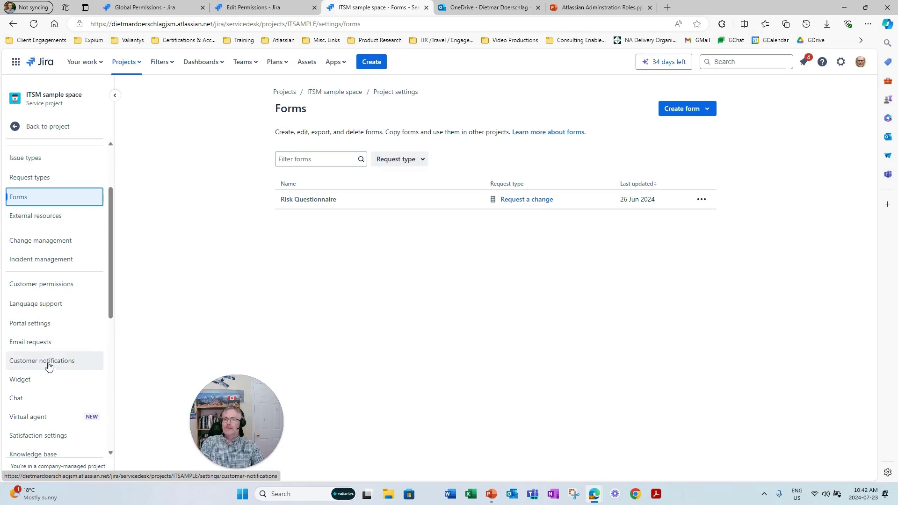
click(38, 324)
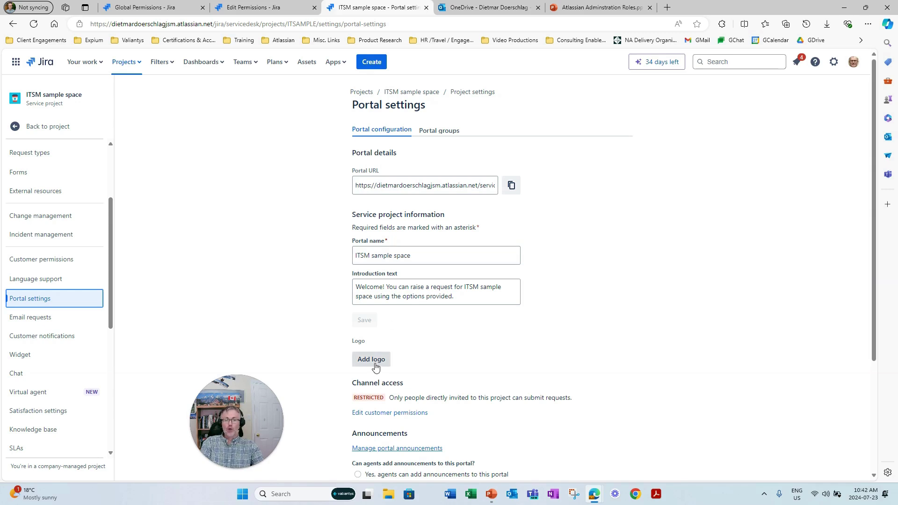
scroll(375, 367, down, 1)
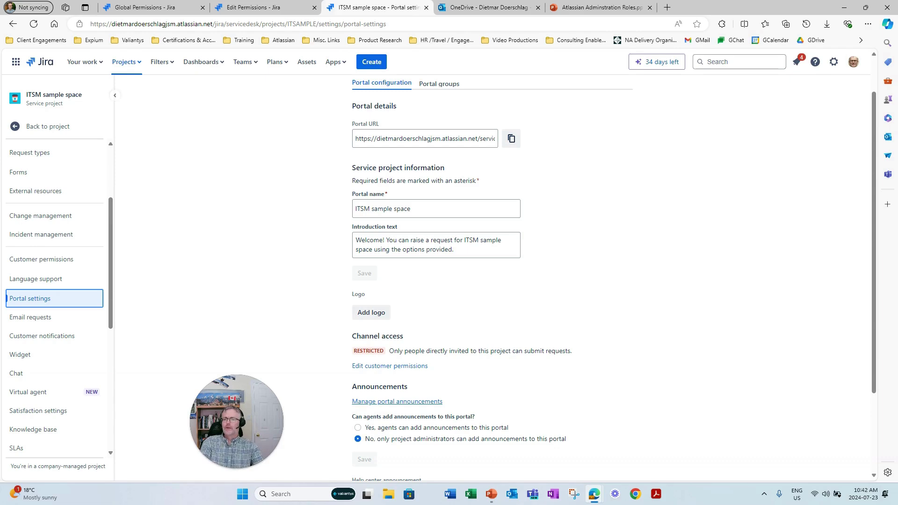
click(34, 322)
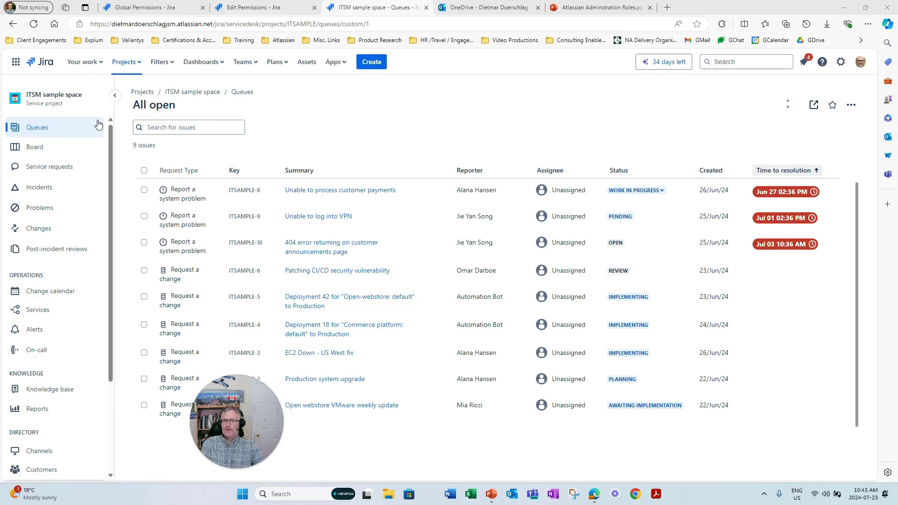
- Go into the project's queues and open the queue management dialog
click(52, 132)
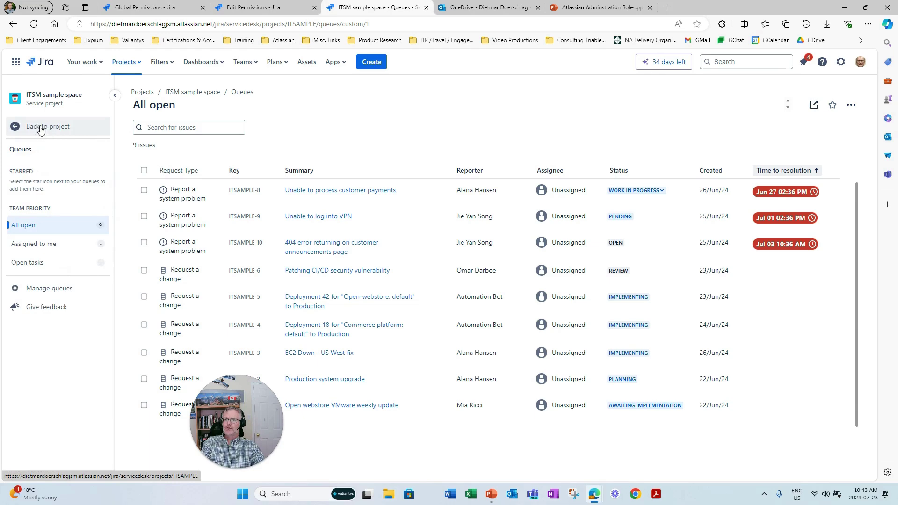
click(50, 291)
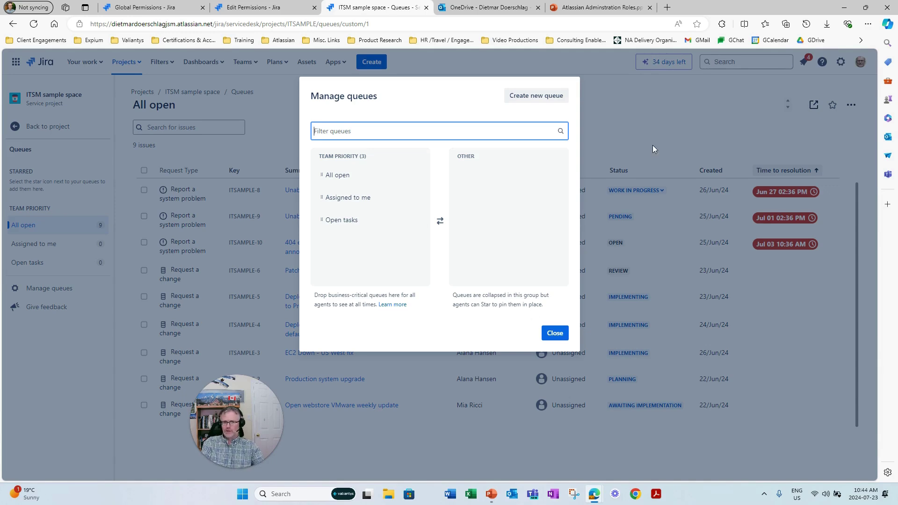
- Close the queue management dialog, look over the project's default and custom reports, and return to the All open queue
click(554, 332)
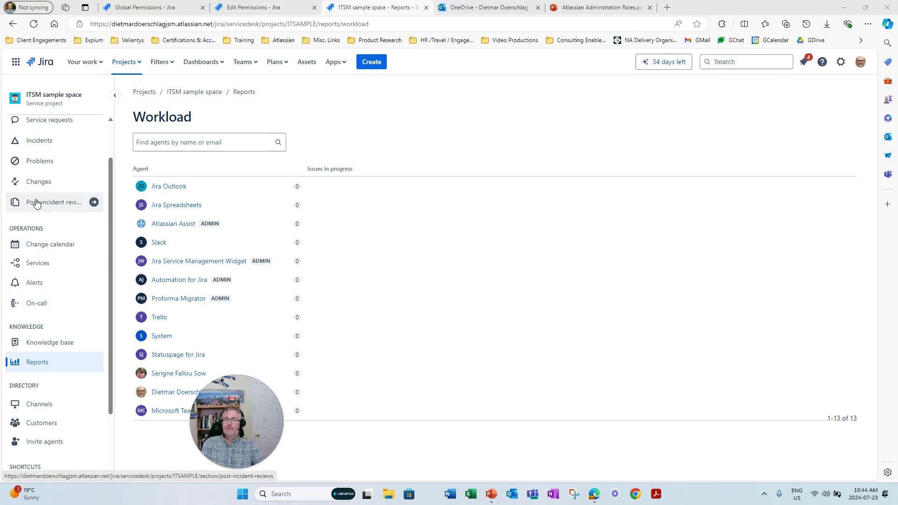
click(39, 366)
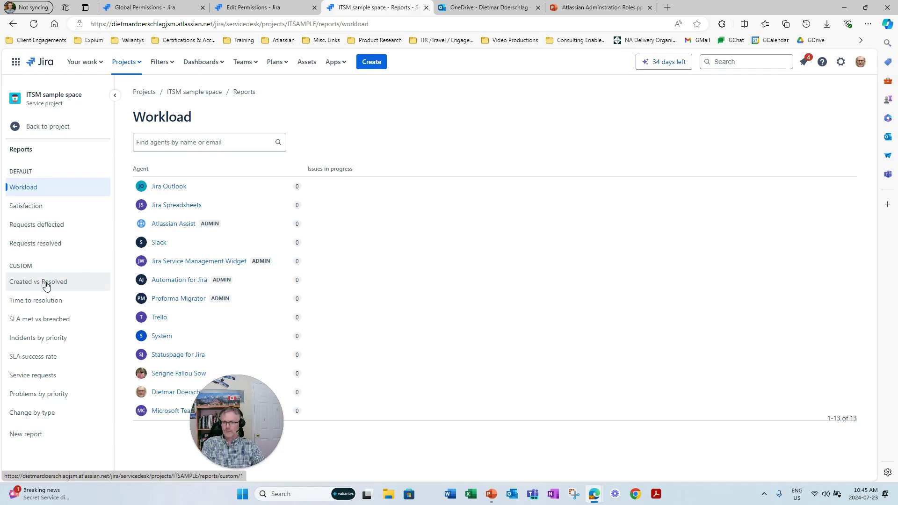
key(alt+Left)
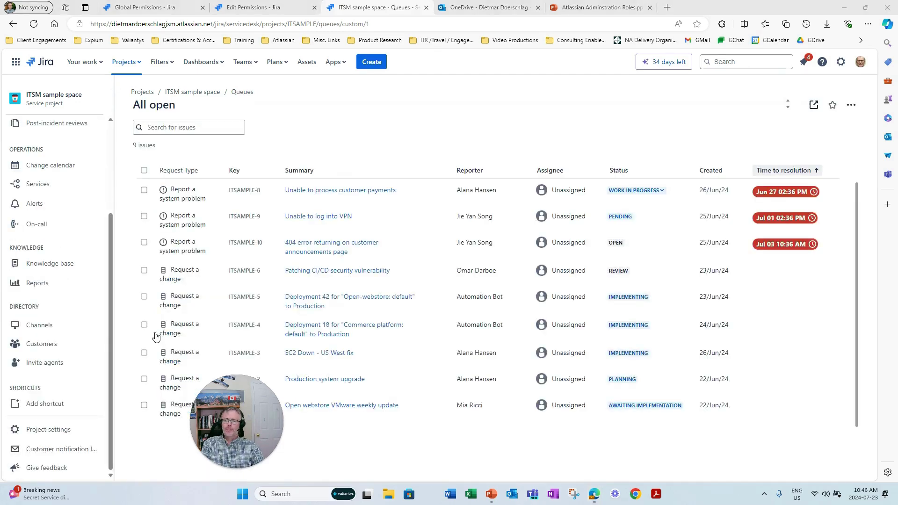
- Go into the project settings and review the Automation rule templates, including the Business, Change Management and Design categories
click(47, 435)
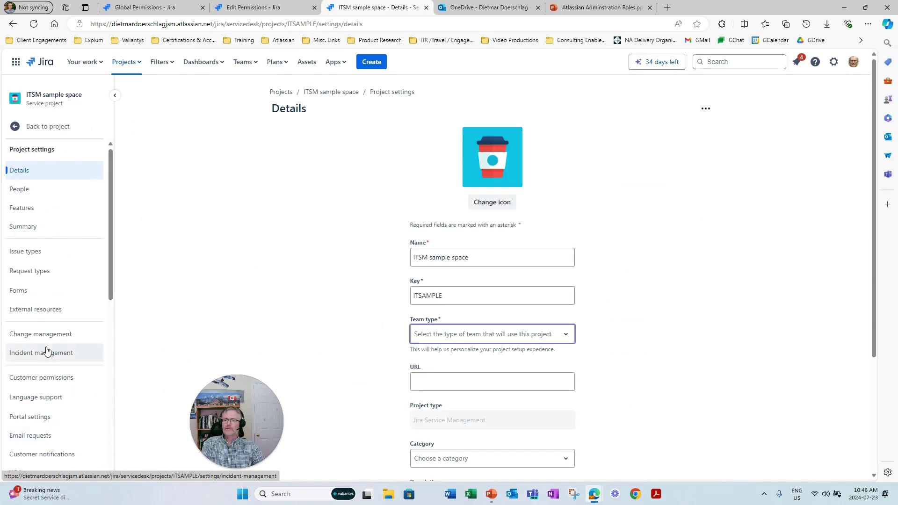
scroll(44, 350, down, 2)
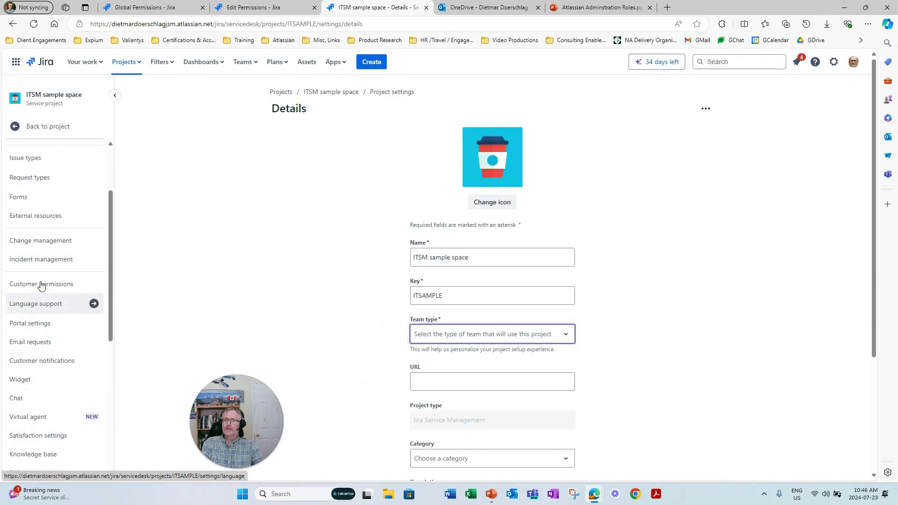
scroll(38, 216, down, 3)
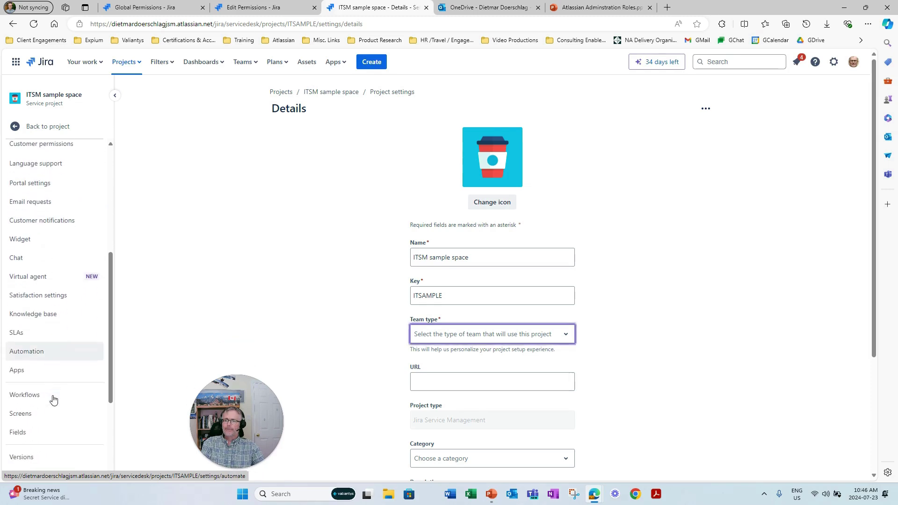
scroll(54, 399, down, 2)
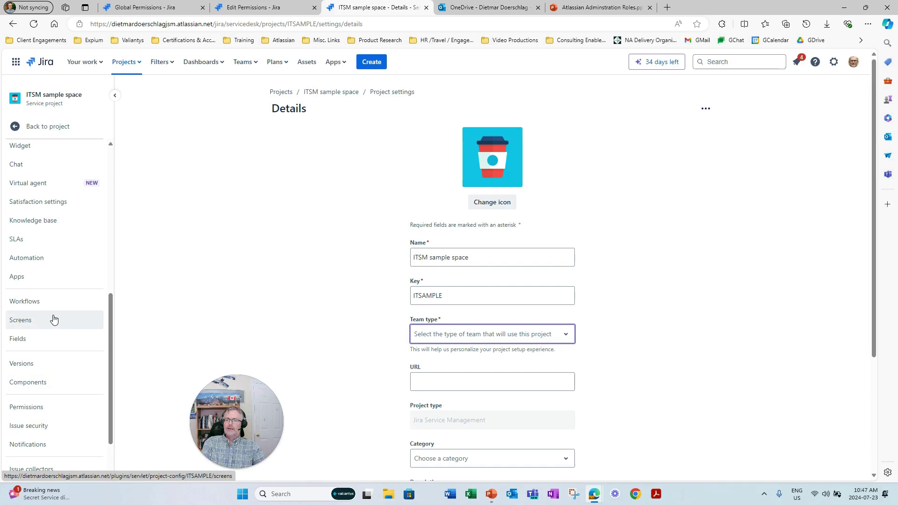
click(24, 262)
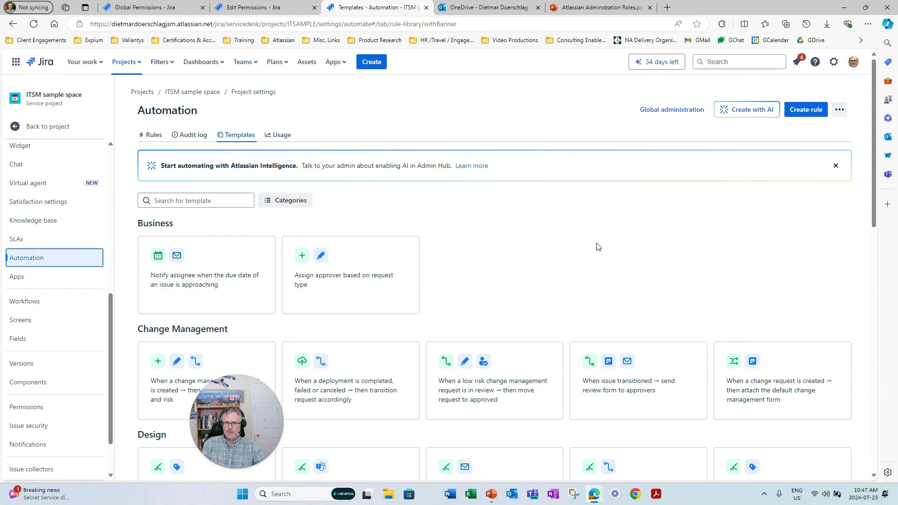
scroll(232, 304, down, 2)
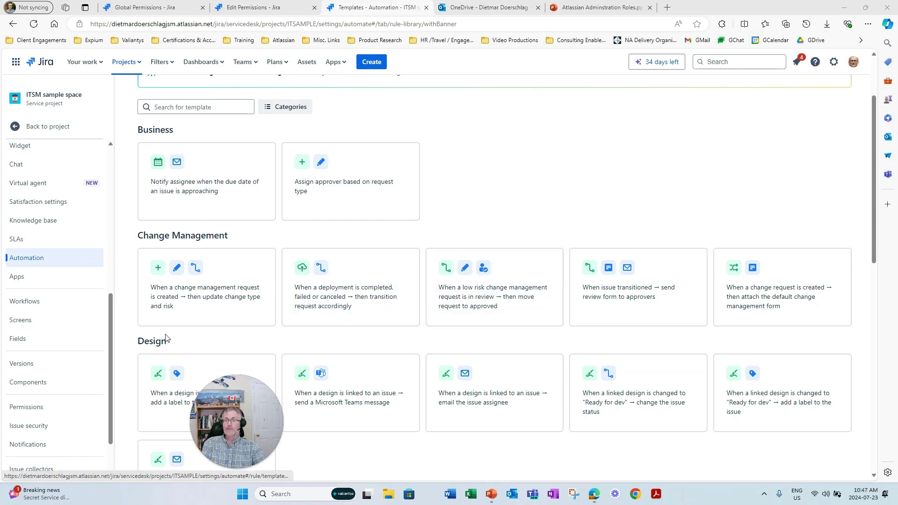
key(alt+Left)
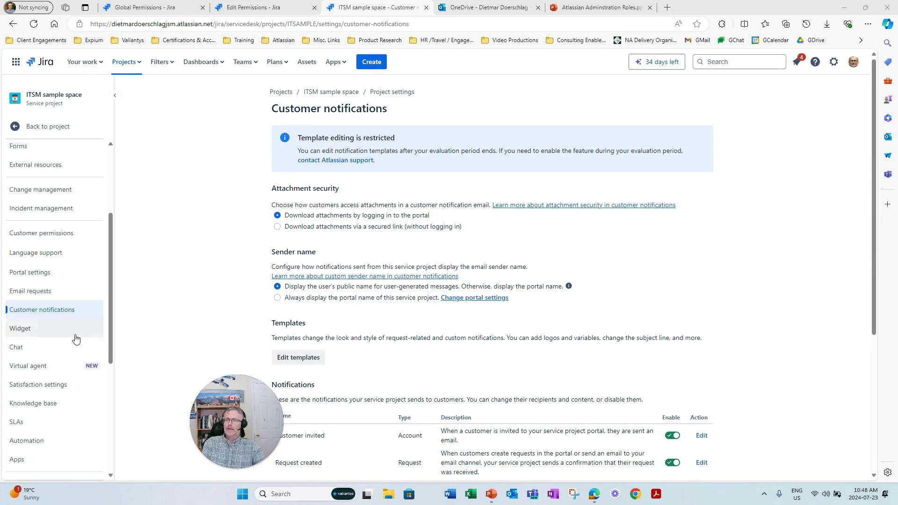
- Review the Customer notifications settings down to the notification list, and open the Customer invited notification for editing
click(31, 315)
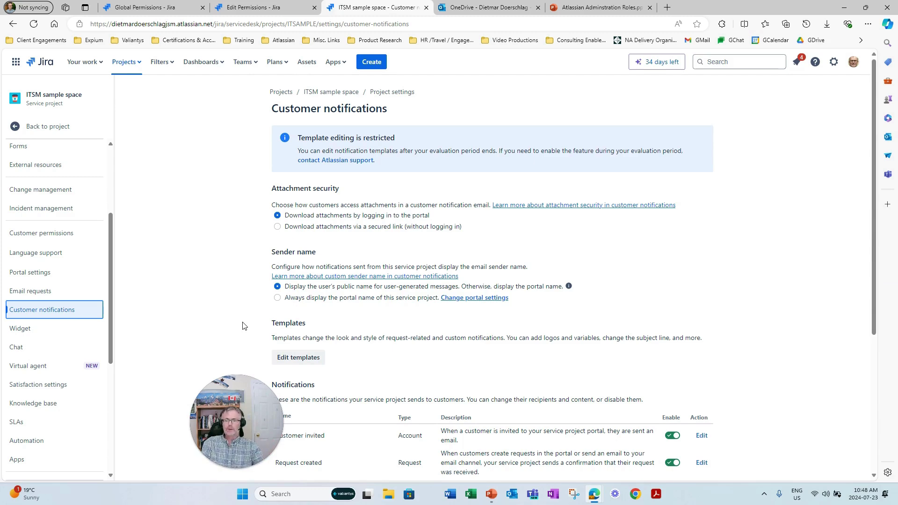
scroll(536, 383, down, 3)
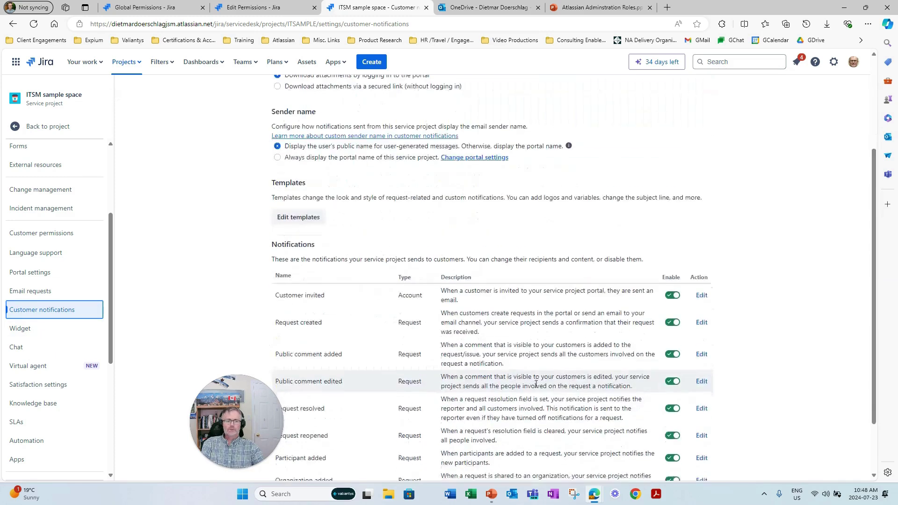
scroll(536, 383, down, 2)
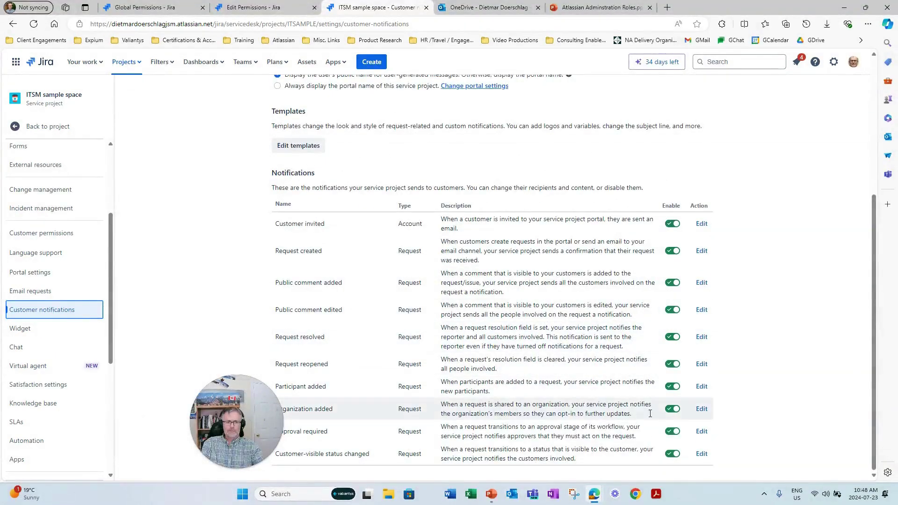
click(701, 225)
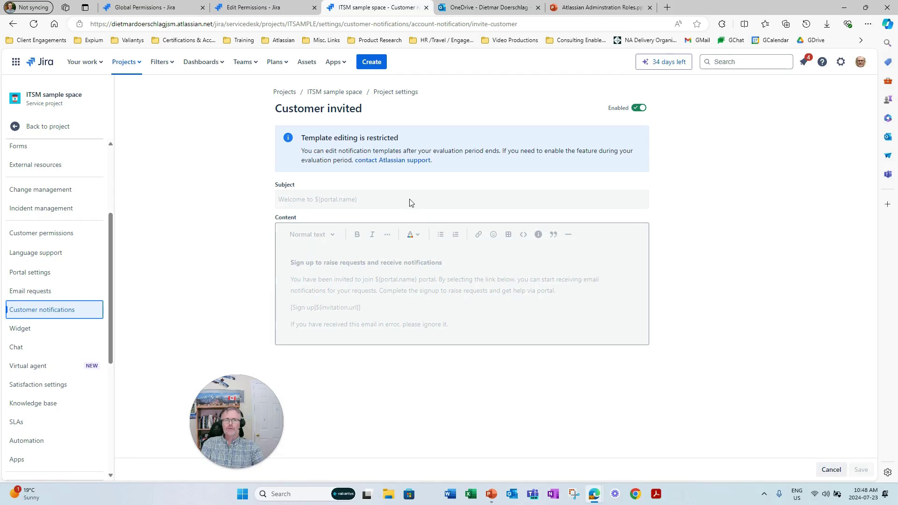
- Look at the Widget settings, recheck the Customer notifications list, and open the project's Chat settings
click(19, 329)
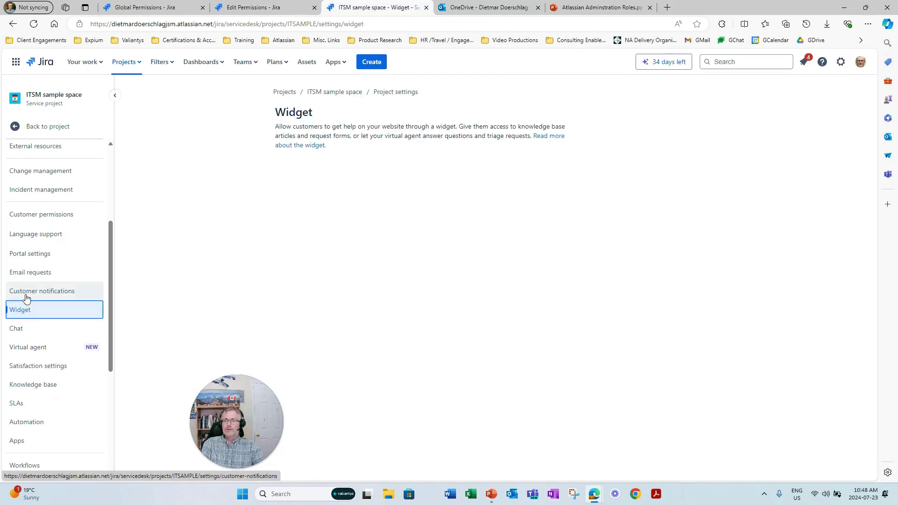
click(26, 292)
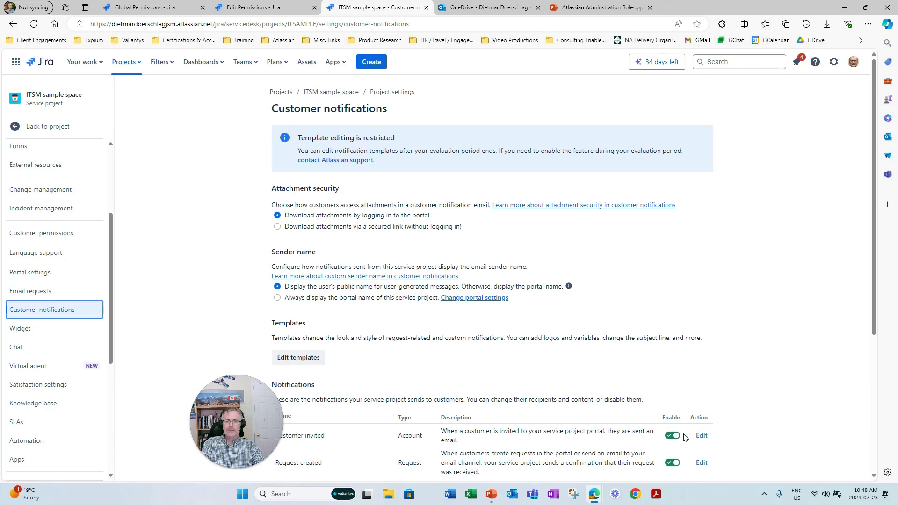
scroll(689, 427, down, 4)
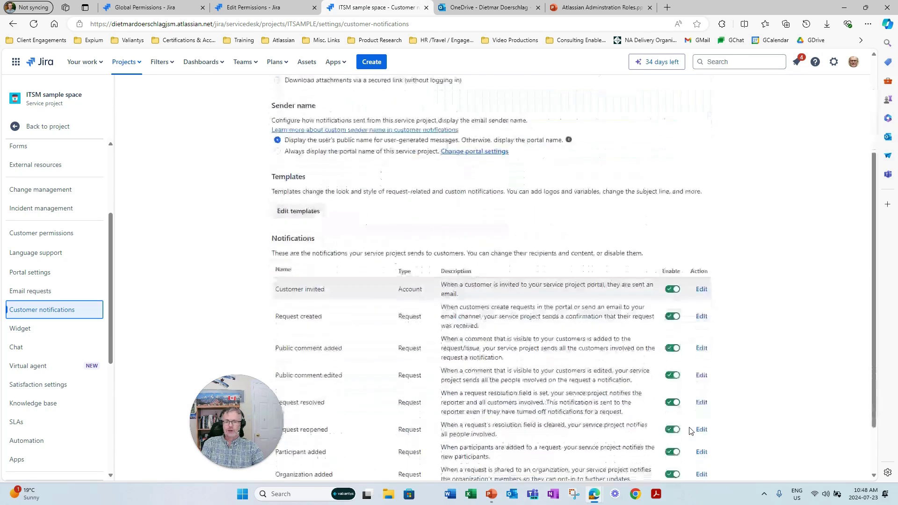
click(19, 353)
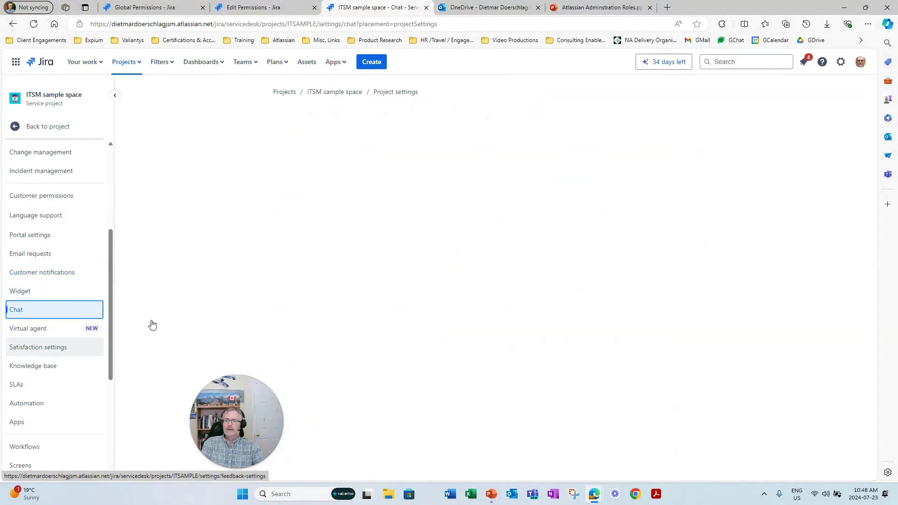